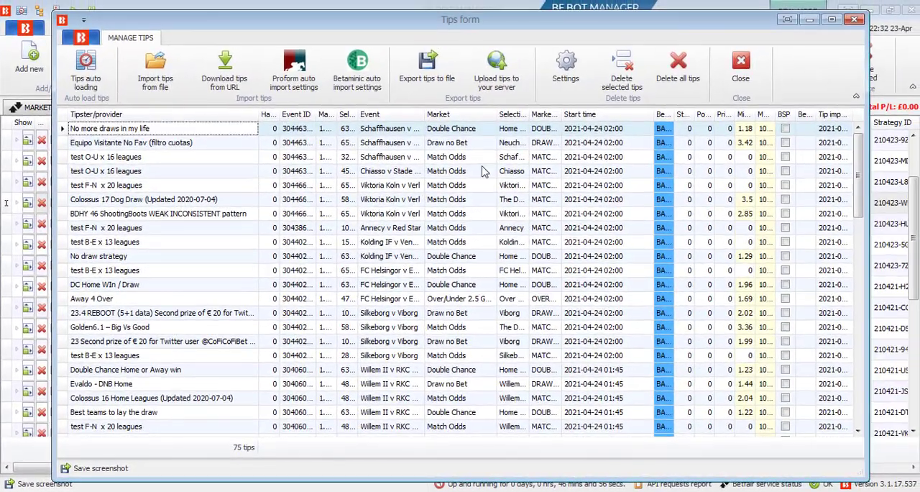
Close the imported tips form and look through the list of £1 Level and Secure staking strategies
{"action": "left_click", "coordinate": [854, 20]}
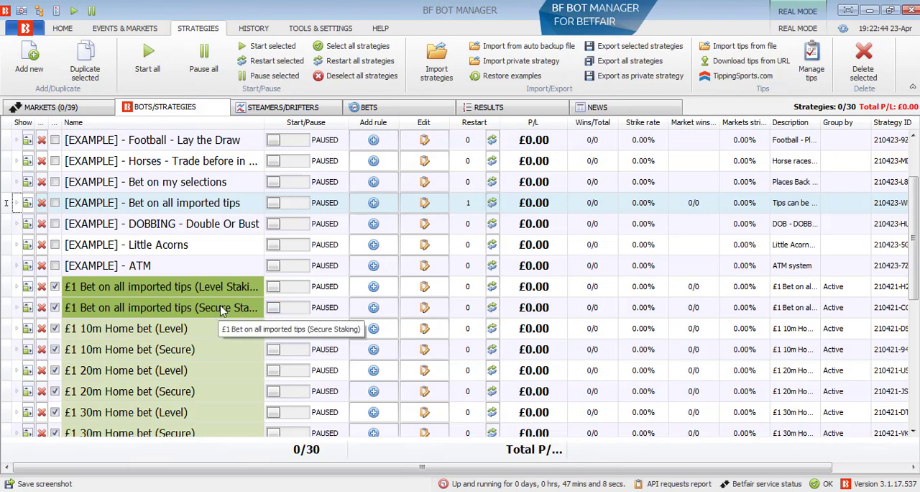
{"action": "scroll", "coordinate": [227, 310], "scroll_direction": "down", "scroll_amount": 4}
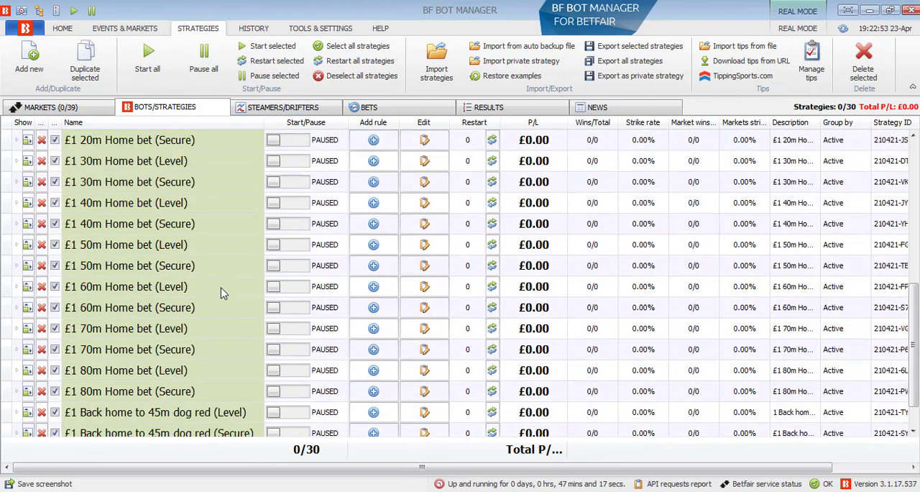
{"action": "scroll", "coordinate": [225, 296], "scroll_direction": "up", "scroll_amount": 2}
{"action": "scroll", "coordinate": [227, 305], "scroll_direction": "down", "scroll_amount": 2}
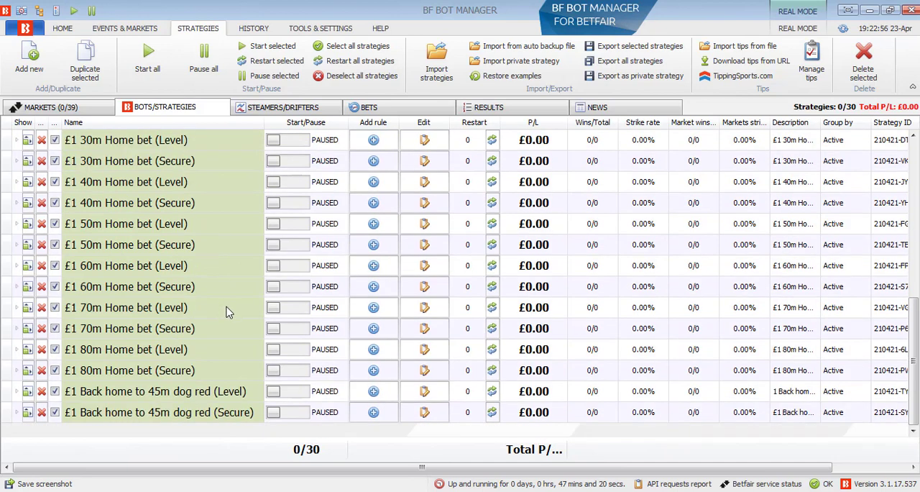
{"action": "scroll", "coordinate": [226, 311], "scroll_direction": "up", "scroll_amount": 4}
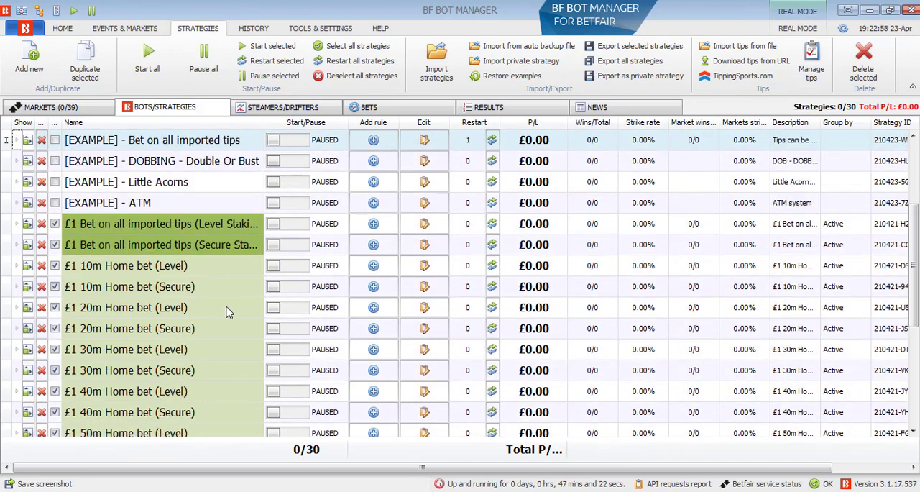
{"action": "scroll", "coordinate": [226, 311], "scroll_direction": "down", "scroll_amount": 4}
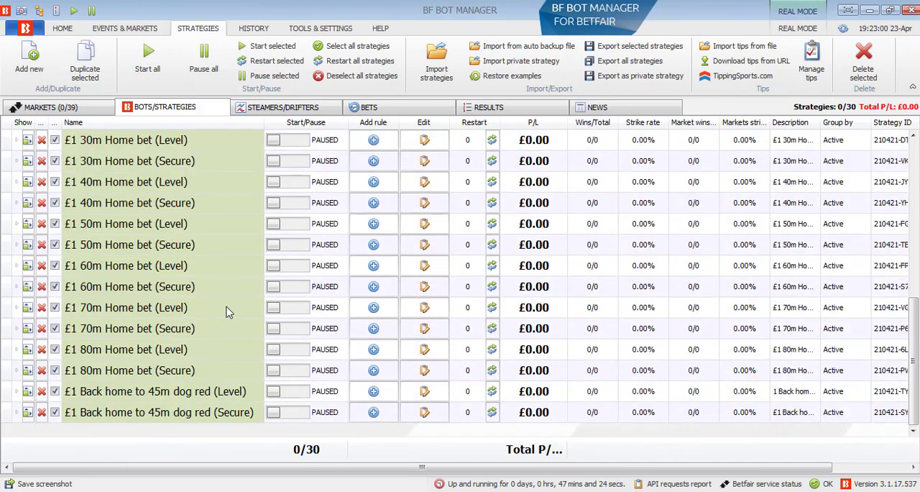
{"action": "scroll", "coordinate": [226, 311], "scroll_direction": "up", "scroll_amount": 4}
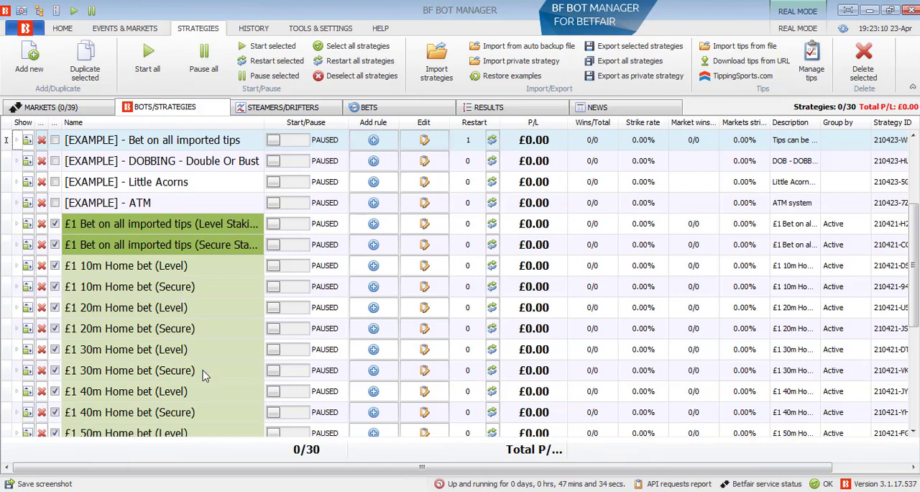
{"action": "scroll", "coordinate": [201, 311], "scroll_direction": "down", "scroll_amount": 1}
{"action": "scroll", "coordinate": [200, 312], "scroll_direction": "down", "scroll_amount": 2}
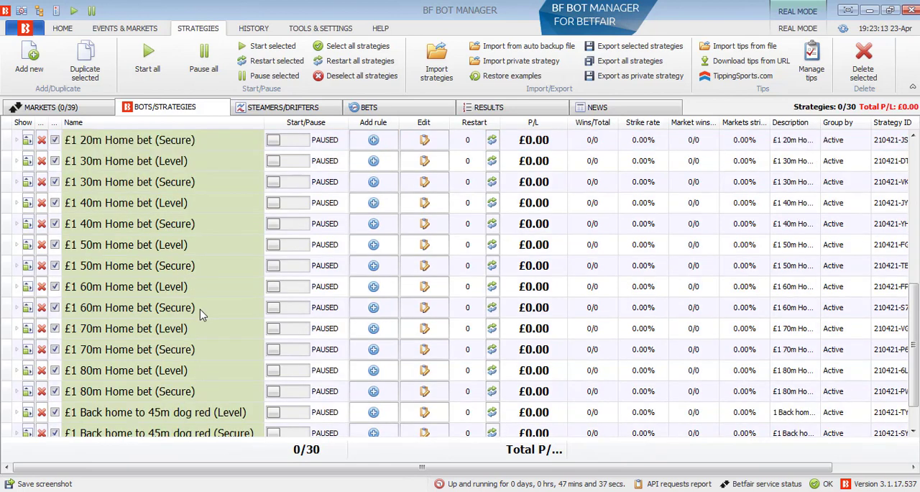
{"action": "scroll", "coordinate": [222, 343], "scroll_direction": "up", "scroll_amount": 4}
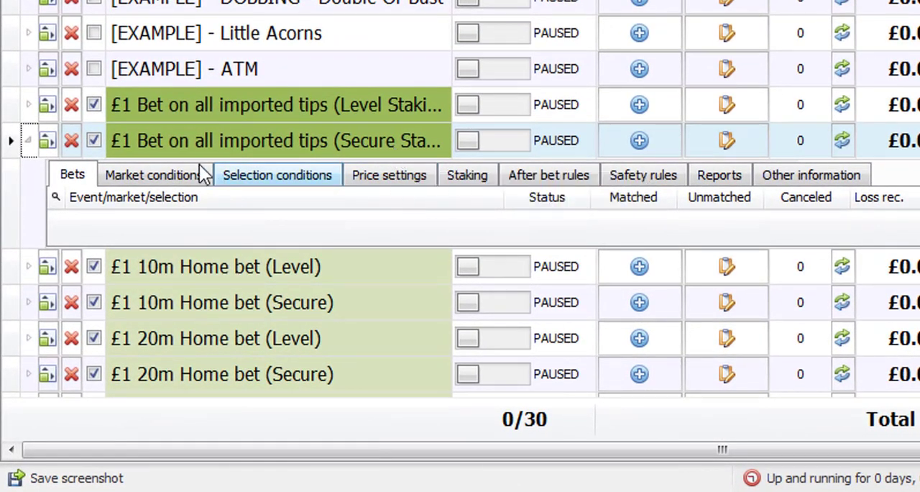
In the Secure Staking imported tips strategy, set the Time to bet rule to start betting 500s before in play and save it
{"action": "left_click", "coordinate": [200, 172]}
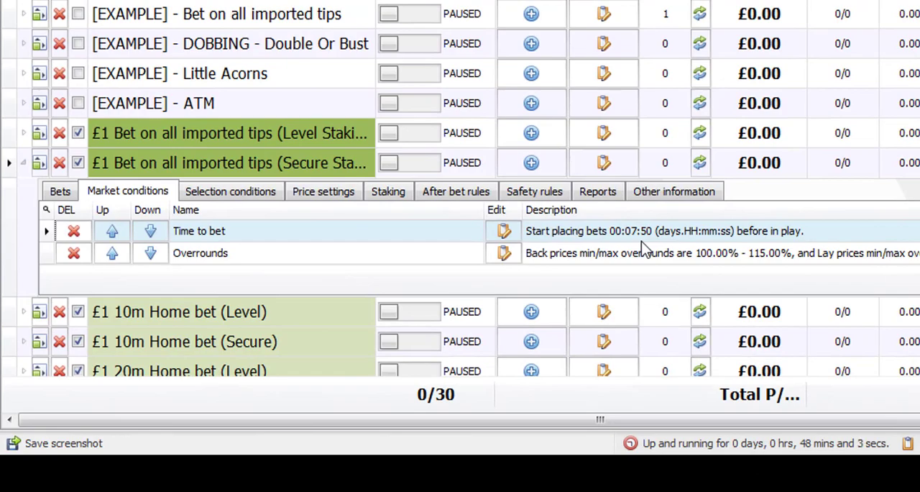
{"action": "left_click", "coordinate": [503, 231]}
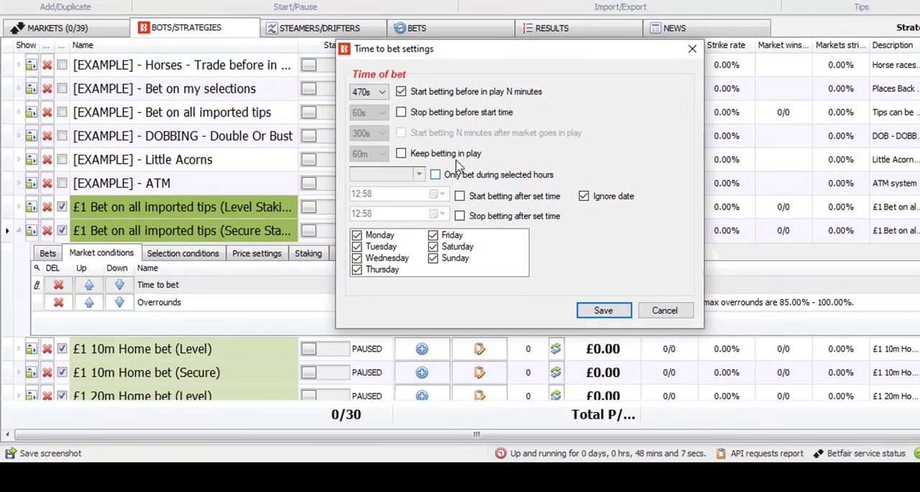
{"action": "left_click", "coordinate": [368, 92]}
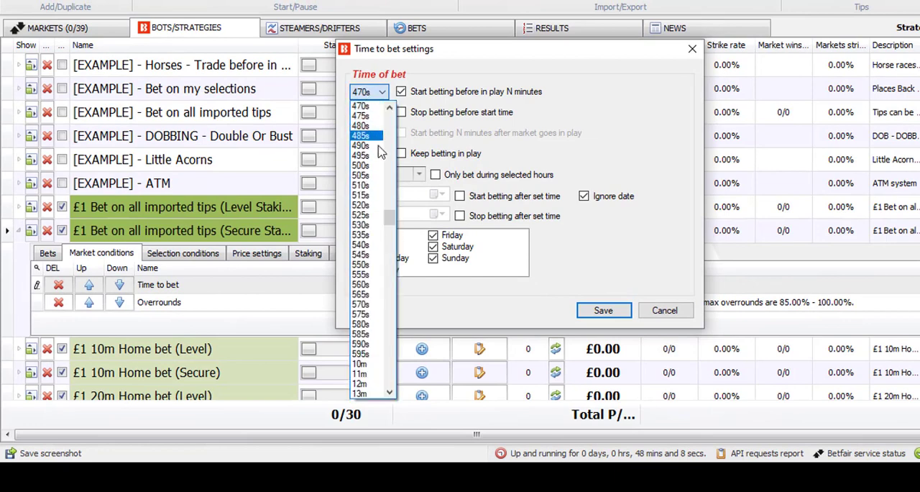
{"action": "left_click", "coordinate": [379, 169]}
{"action": "left_click", "coordinate": [601, 310]}
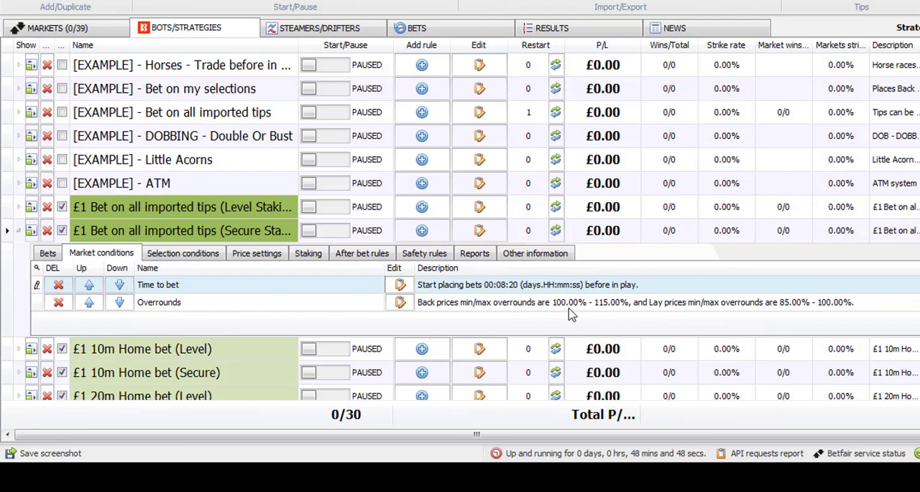
Review the strategy's selection conditions and inspect the Min/Max Selection Price rule
{"action": "left_click", "coordinate": [183, 253]}
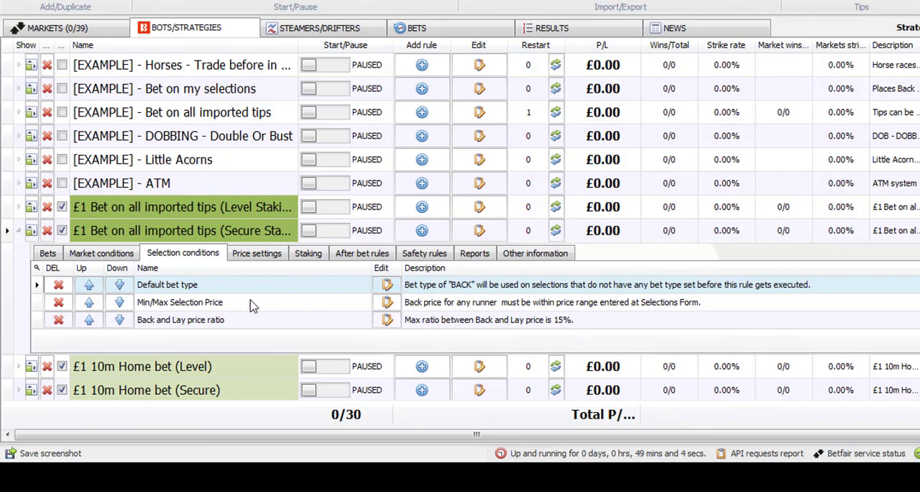
{"action": "left_click", "coordinate": [388, 303]}
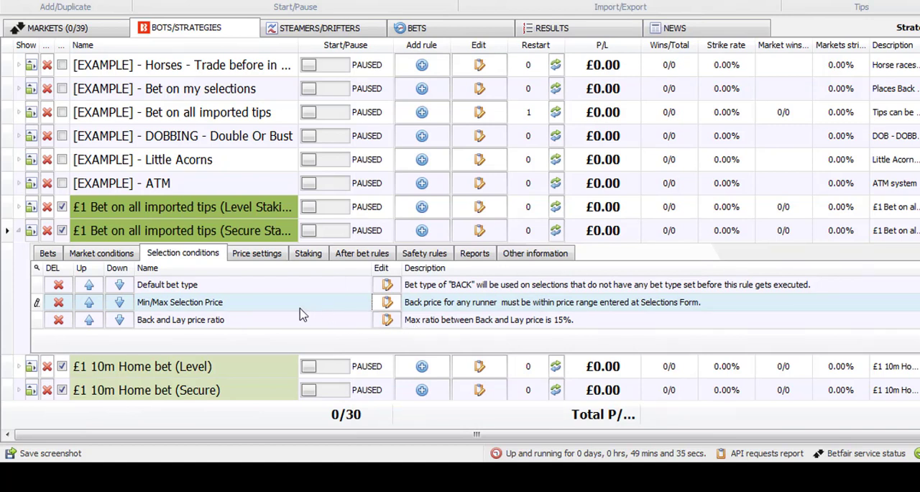
In the strategy's price rules, set the number of ticks to ask for a worse price to 0
{"action": "left_click", "coordinate": [258, 253]}
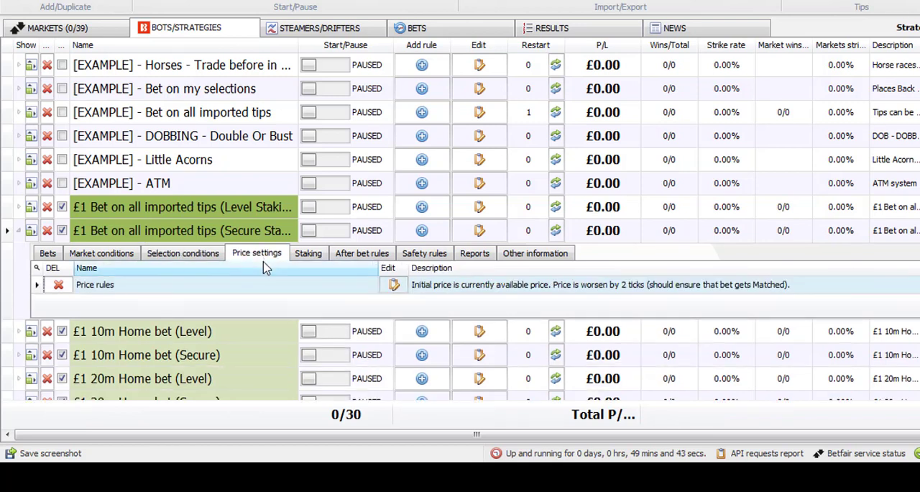
{"action": "left_click", "coordinate": [394, 287]}
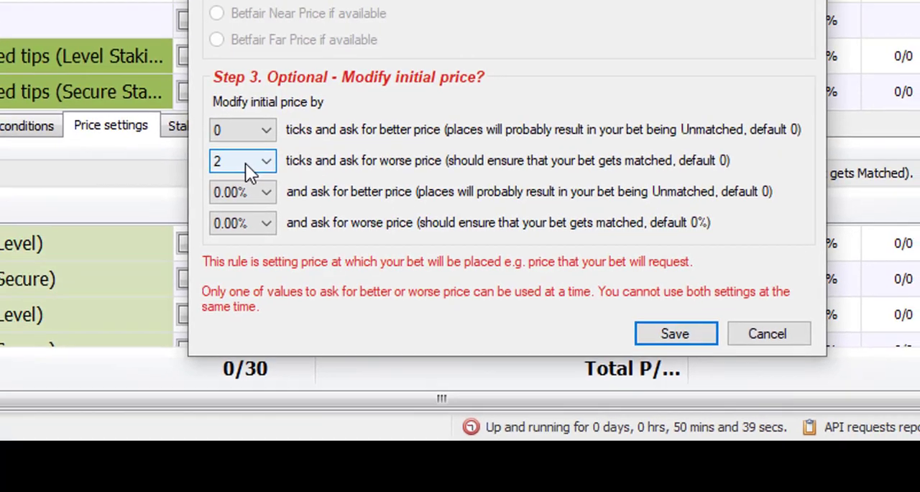
{"action": "left_click", "coordinate": [245, 163]}
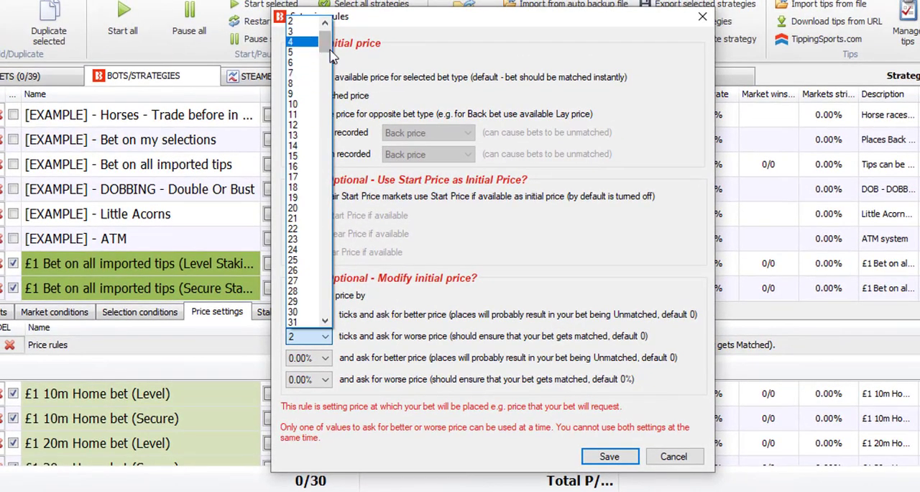
{"action": "scroll", "coordinate": [332, 58], "scroll_direction": "up", "scroll_amount": 1}
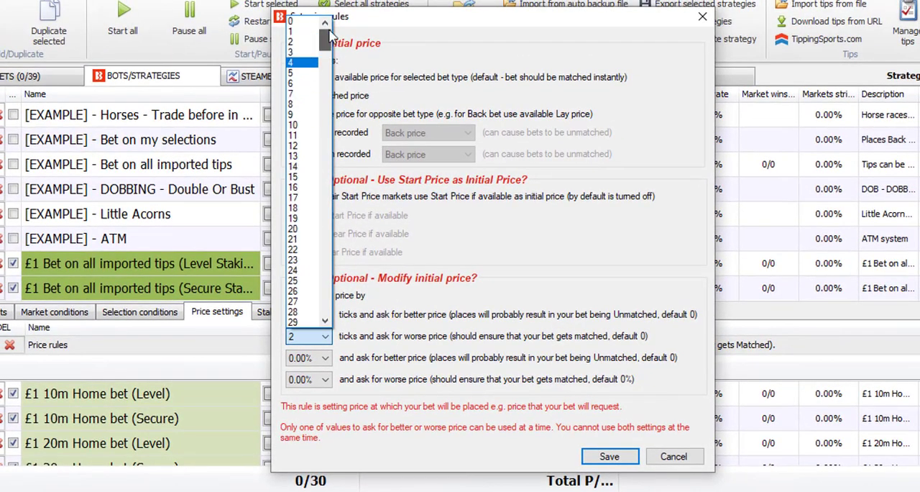
{"action": "left_click", "coordinate": [305, 23]}
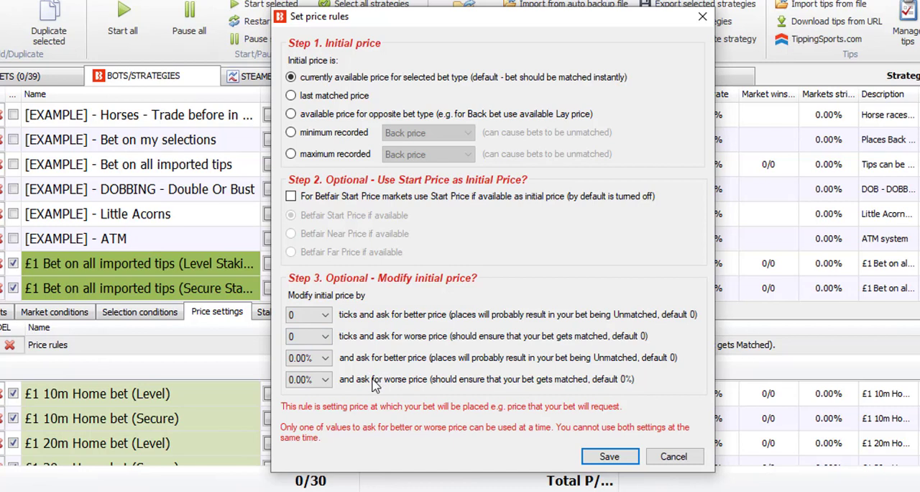
Set the price rules to ask for a worse price by 2 ticks and save them
{"action": "left_click", "coordinate": [325, 336]}
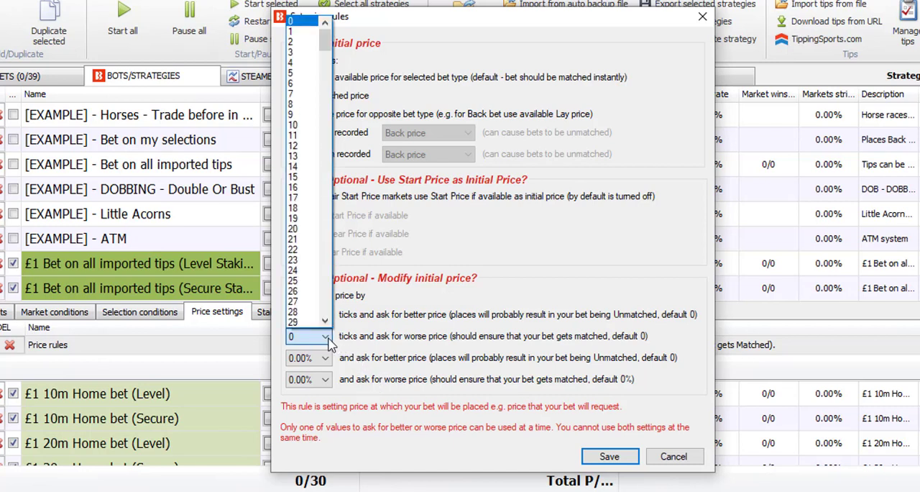
{"action": "left_click", "coordinate": [308, 43]}
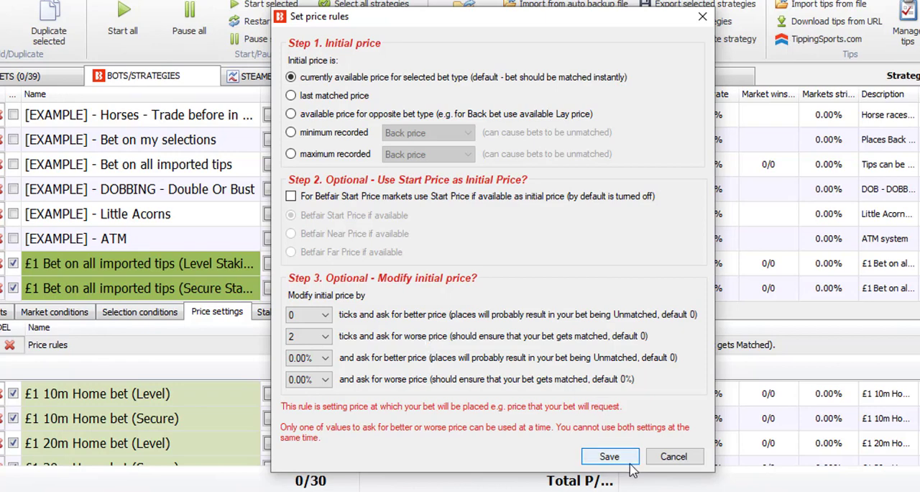
{"action": "left_click", "coordinate": [609, 456]}
In the strategy's Percent of betting bank staking plan, set the new betting bank size to 1000 and save it
{"action": "left_click", "coordinate": [271, 313]}
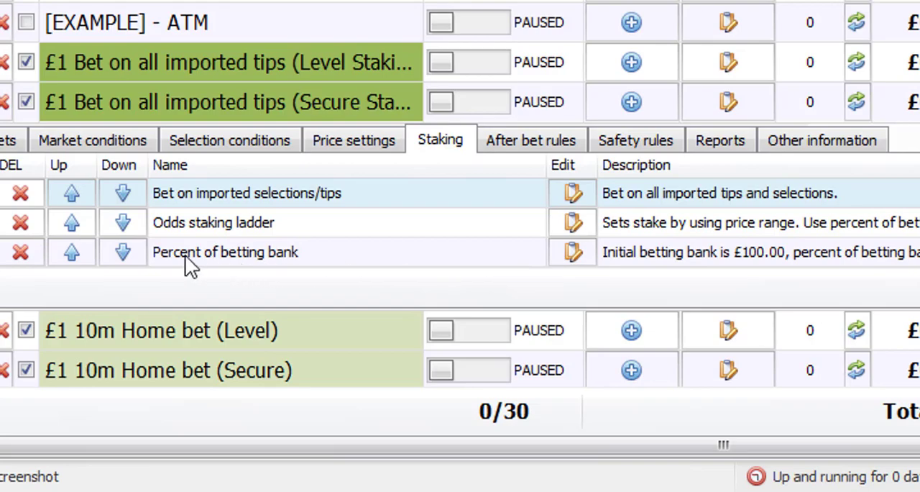
{"action": "left_click", "coordinate": [237, 261]}
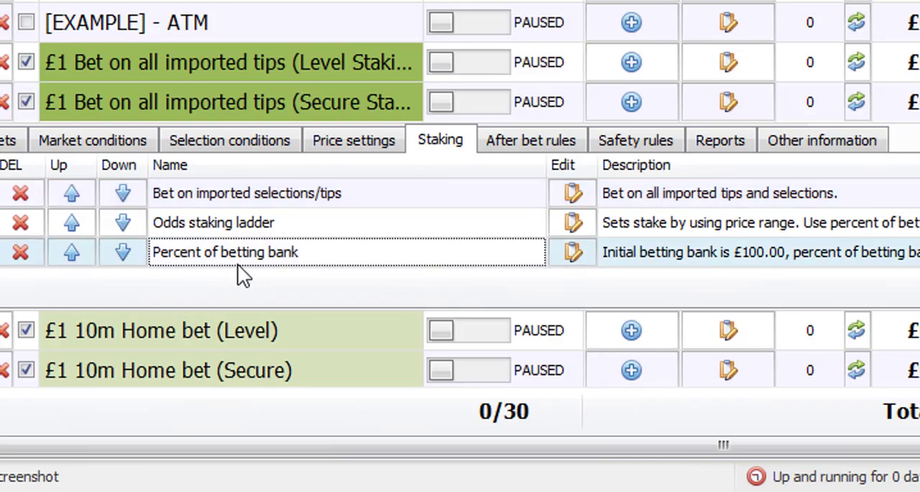
{"action": "left_click", "coordinate": [573, 251]}
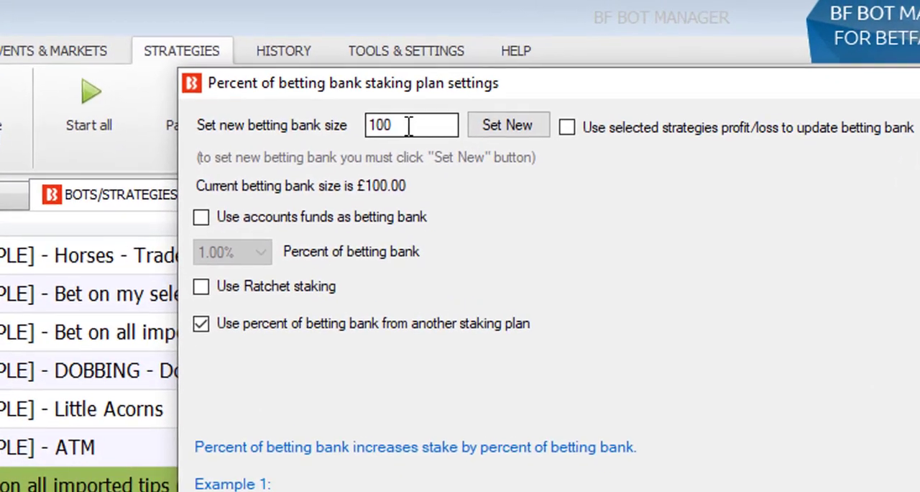
{"action": "left_click", "coordinate": [295, 49]}
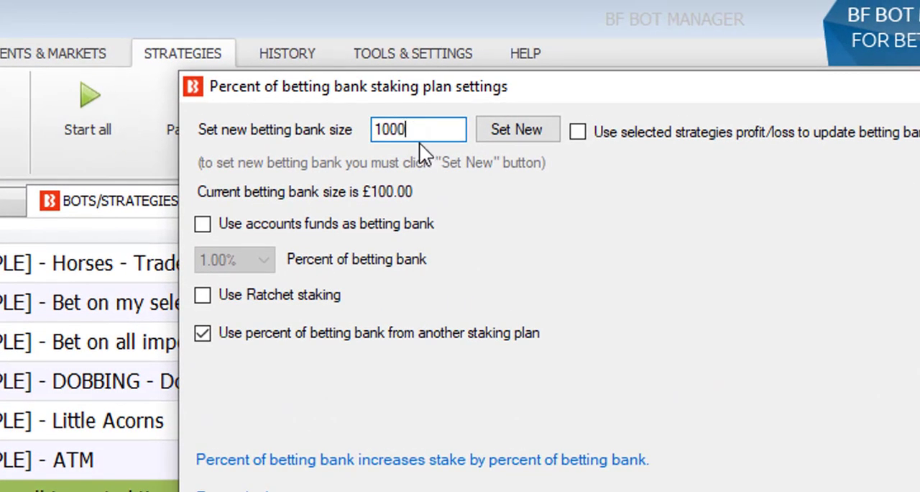
{"action": "type", "text": "0"}
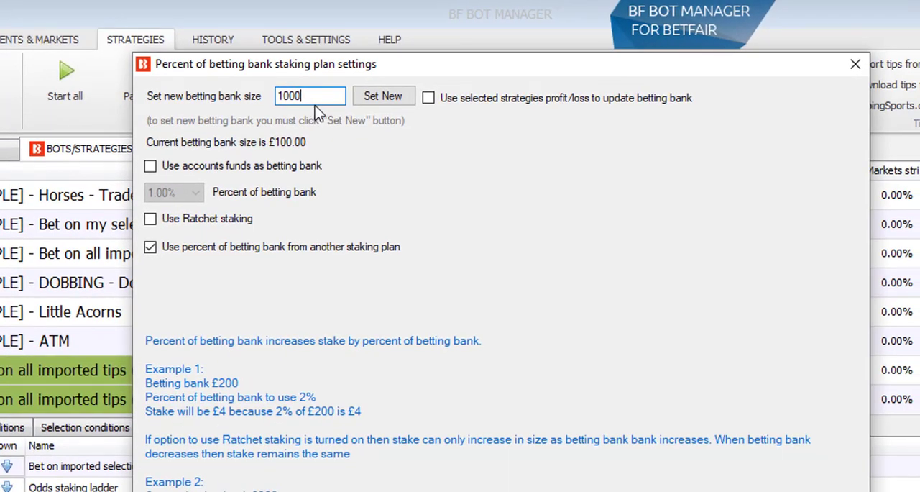
{"action": "left_click", "coordinate": [382, 102]}
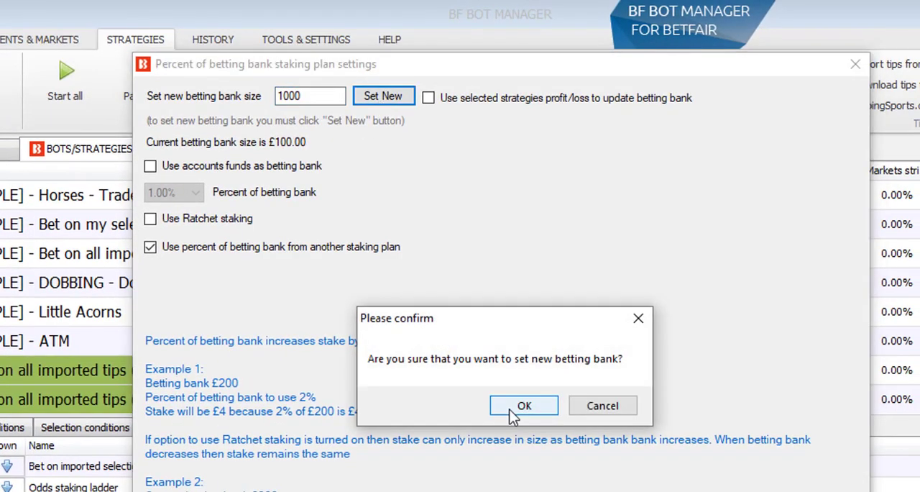
{"action": "left_click", "coordinate": [516, 406]}
{"action": "left_click", "coordinate": [561, 430]}
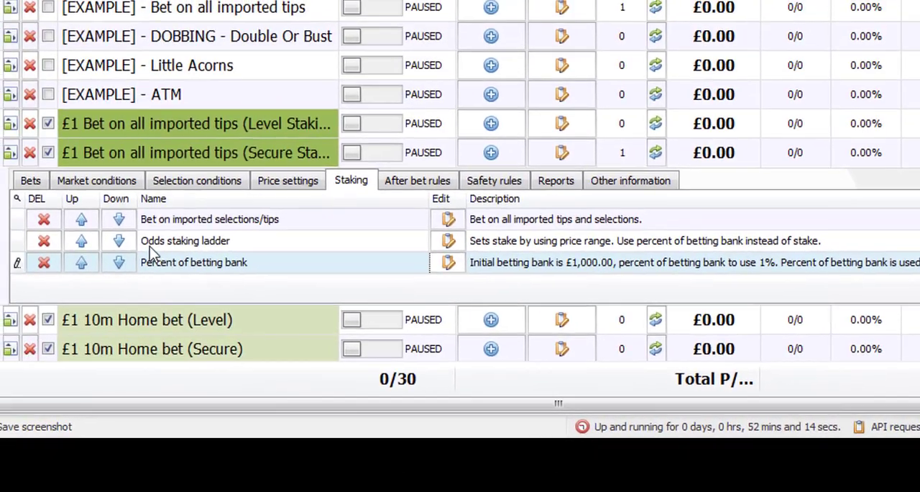
Review the Odds staking ladder's price ranges and its Percent of betting bank option, then save the rule as it is
{"action": "left_click", "coordinate": [450, 242]}
{"action": "left_click", "coordinate": [450, 242]}
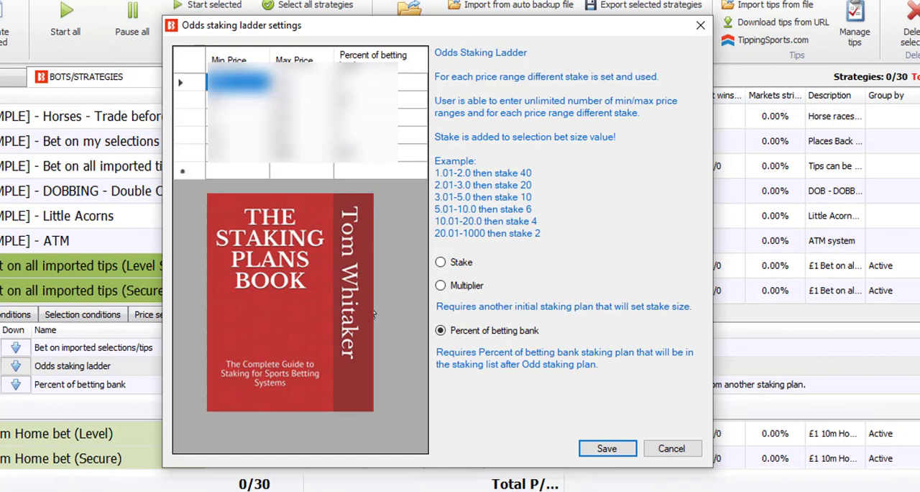
{"action": "left_click", "coordinate": [607, 448]}
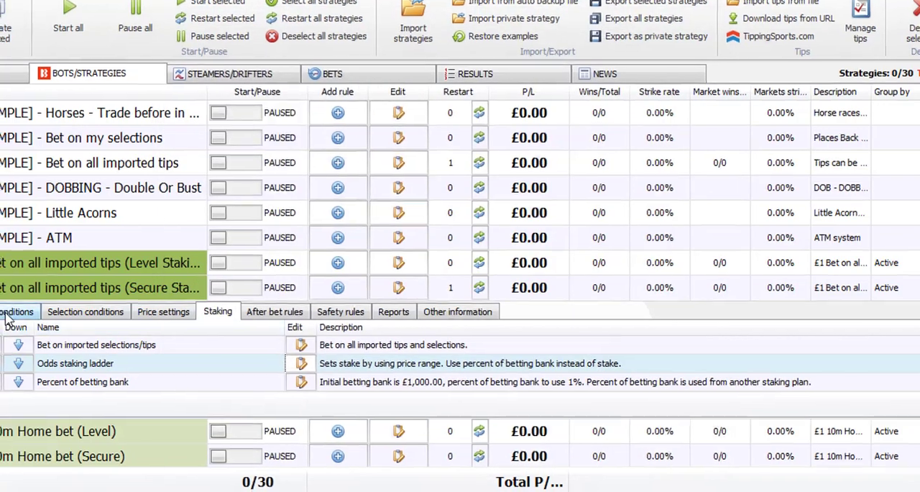
Recheck the market conditions and Percent of betting bank staking settings, and view the strategy's after bet rules
{"action": "left_click", "coordinate": [13, 315]}
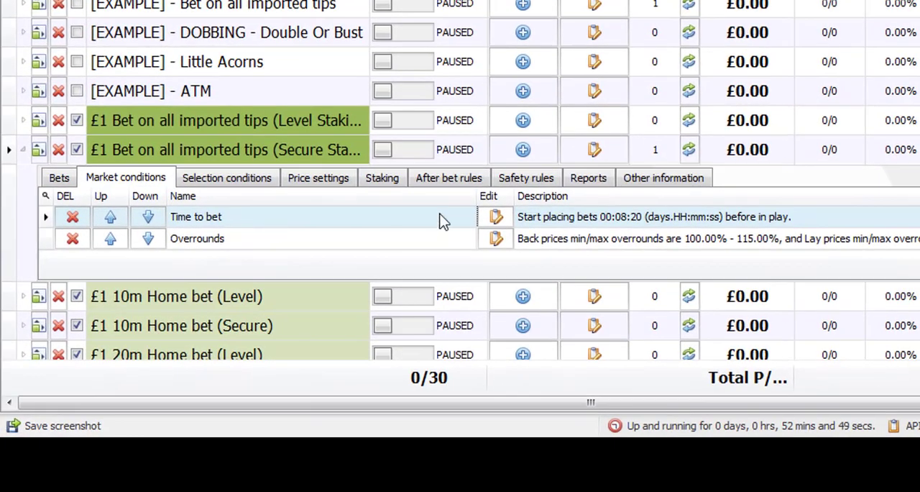
{"action": "left_click", "coordinate": [328, 221]}
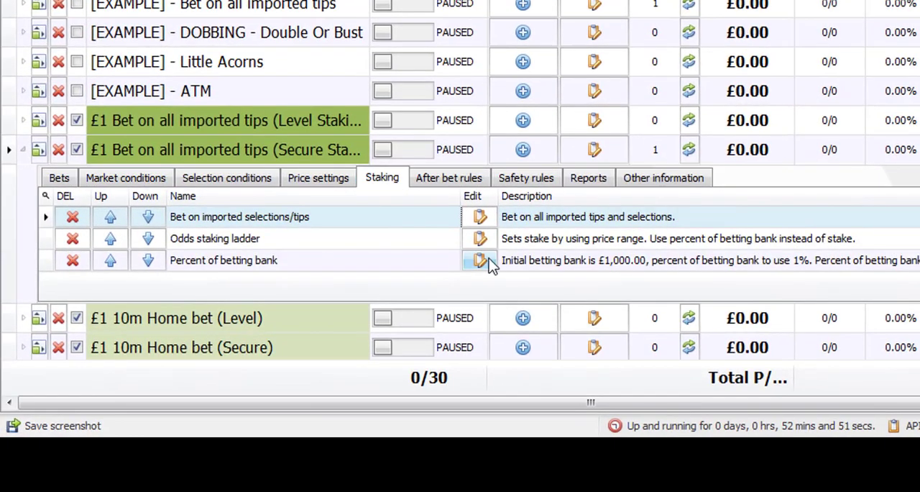
{"action": "left_click", "coordinate": [479, 261]}
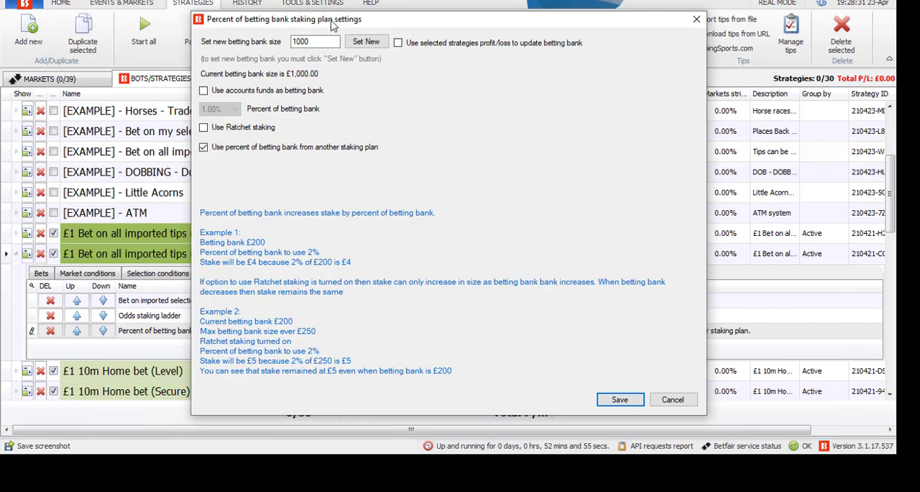
{"action": "left_click", "coordinate": [619, 399]}
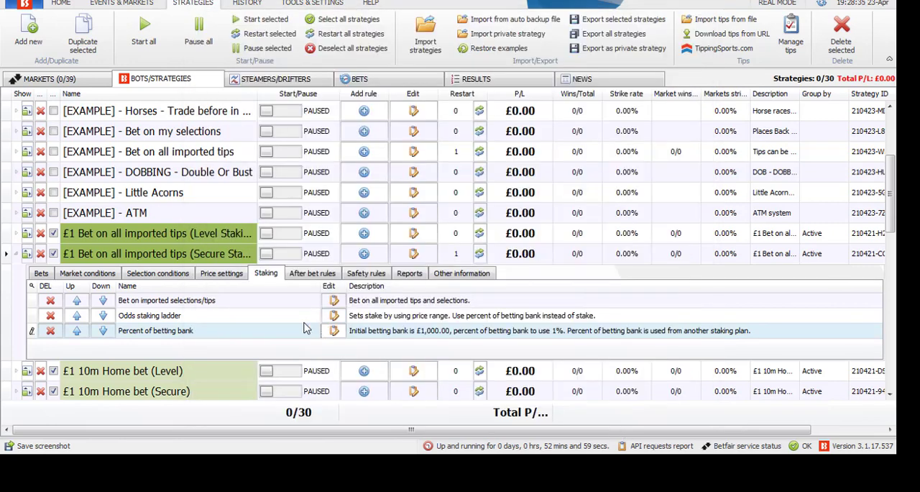
{"action": "left_click", "coordinate": [328, 280]}
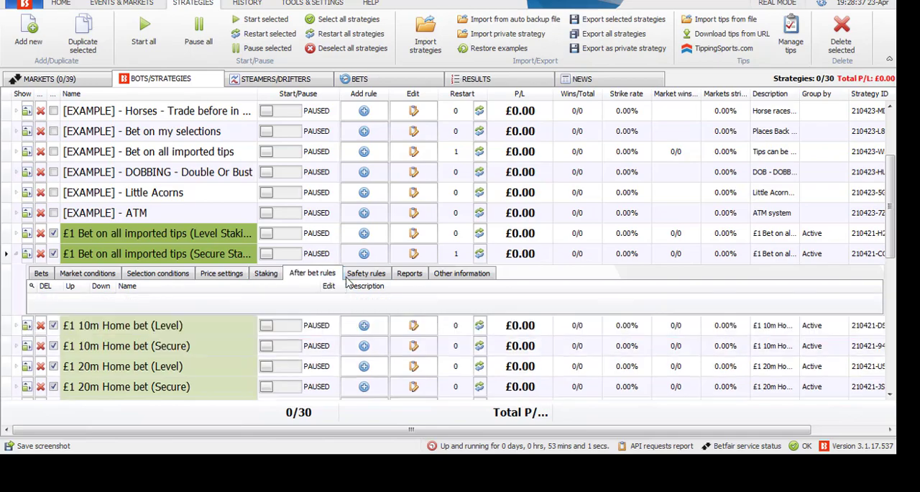
Open the Secure Staking strategy's Max profit and loss safety rule and set the max loss to 500
{"action": "left_click", "coordinate": [363, 276]}
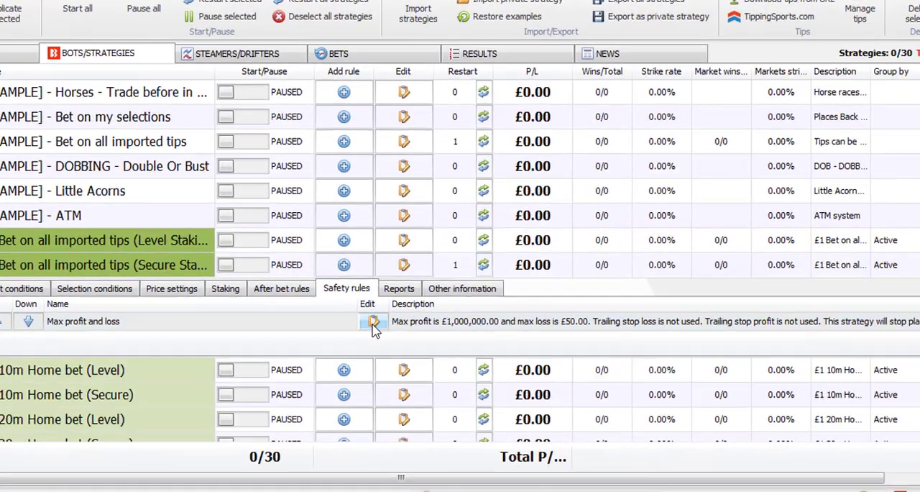
{"action": "left_click", "coordinate": [373, 322]}
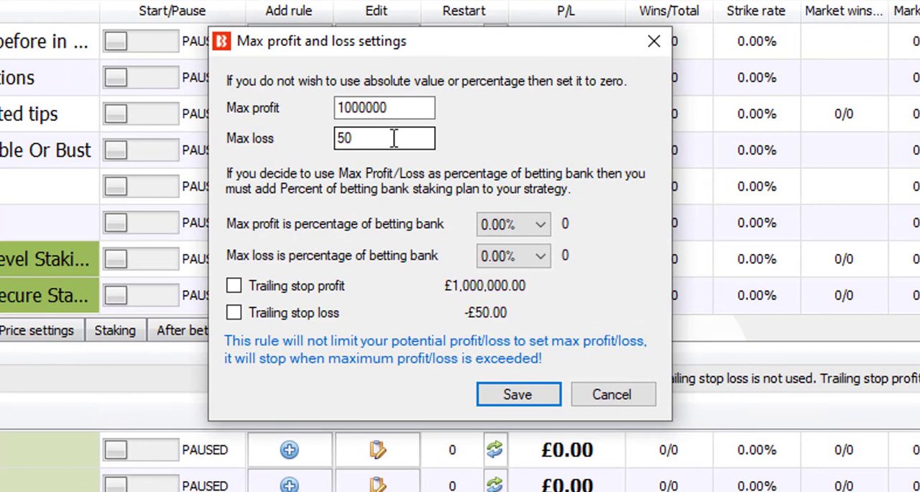
{"action": "left_click", "coordinate": [396, 141]}
{"action": "type", "text": "0"}
{"action": "key", "text": "BackSpace"}
{"action": "key", "text": "BackSpace"}
{"action": "key", "text": "BackSpace"}
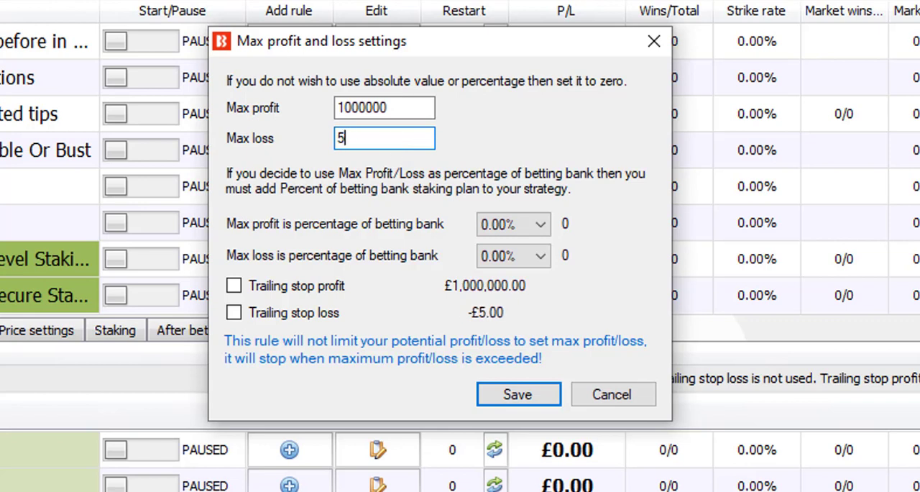
{"action": "type", "text": "2"}
{"action": "left_click_drag", "start_coordinate": [356, 144], "coordinate": [333, 143]}
{"action": "type", "text": "500"}
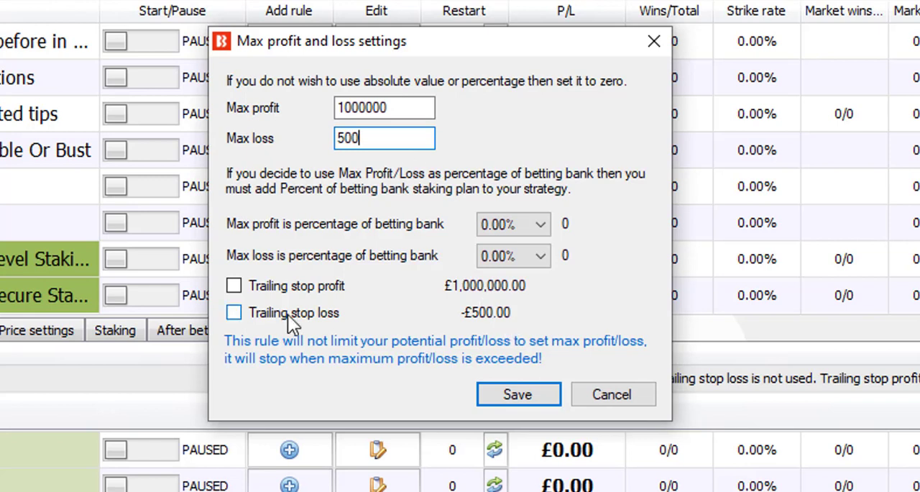
Leave trailing stop loss and trailing stop profit switched off and save the max profit and loss rule
{"action": "left_click", "coordinate": [262, 321]}
{"action": "left_click", "coordinate": [263, 321]}
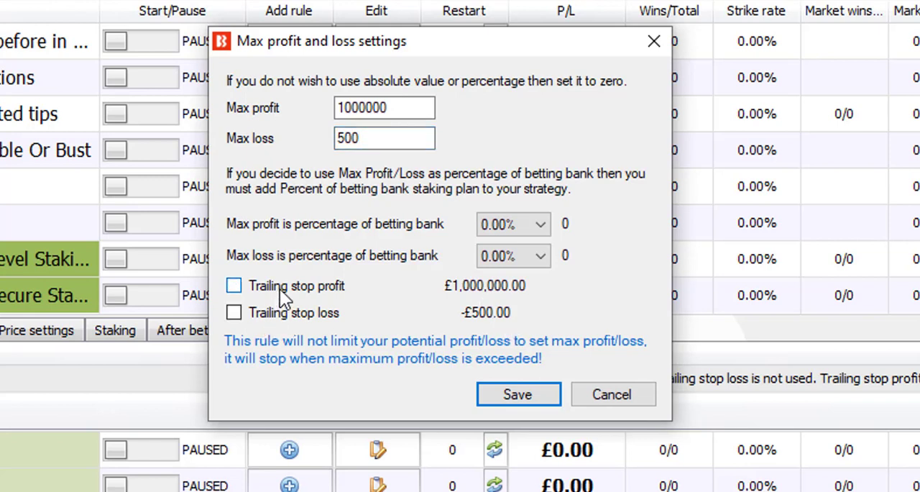
{"action": "left_click", "coordinate": [279, 289]}
{"action": "left_click", "coordinate": [280, 289]}
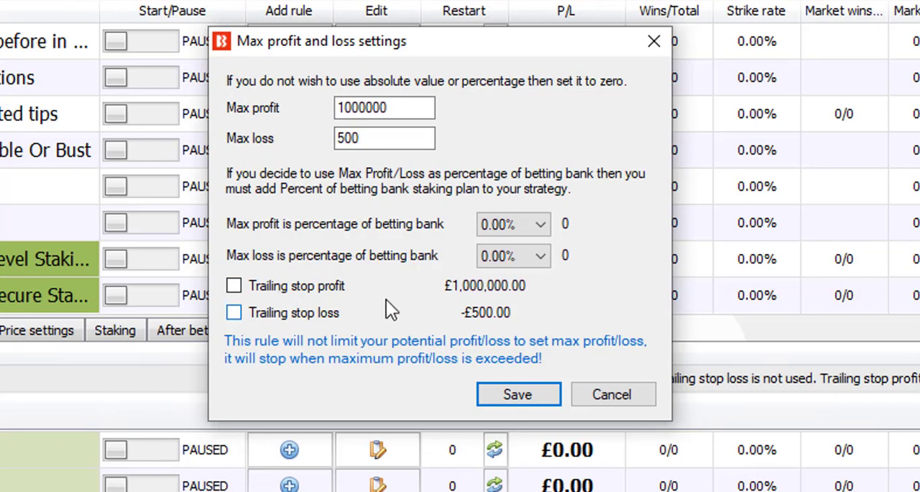
{"action": "left_click", "coordinate": [378, 141]}
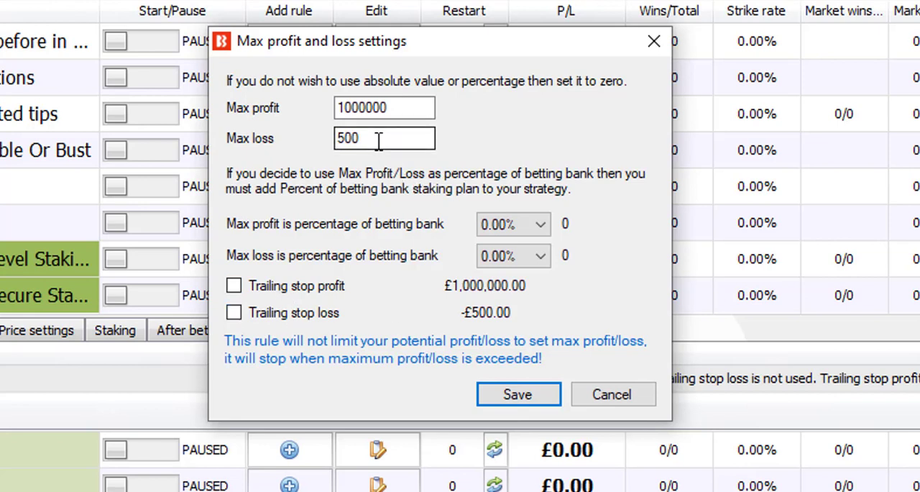
{"action": "left_click", "coordinate": [528, 401]}
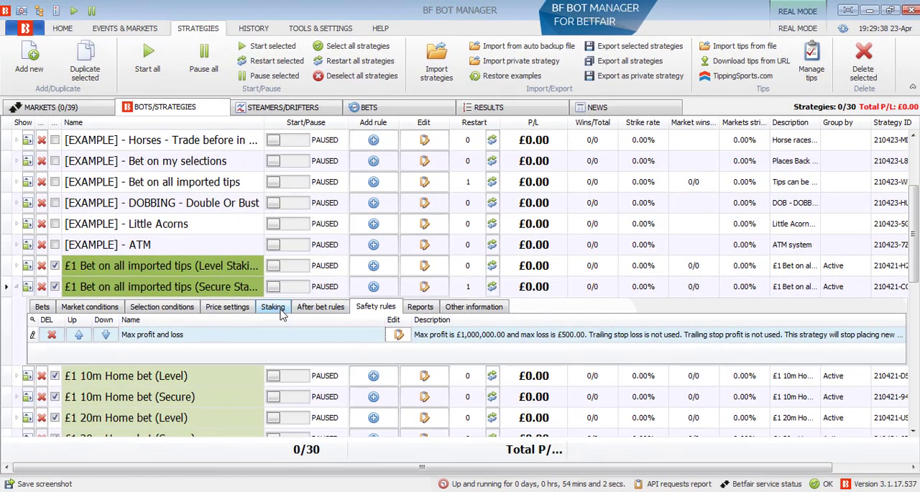
Recheck the Secure Staking strategy's staking plans and market conditions, and collapse its details
{"action": "left_click", "coordinate": [274, 307]}
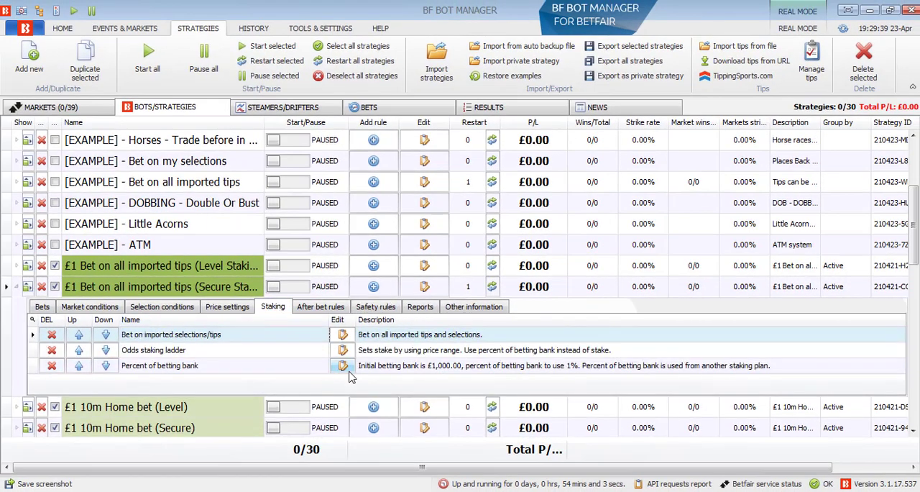
{"action": "left_click", "coordinate": [106, 307]}
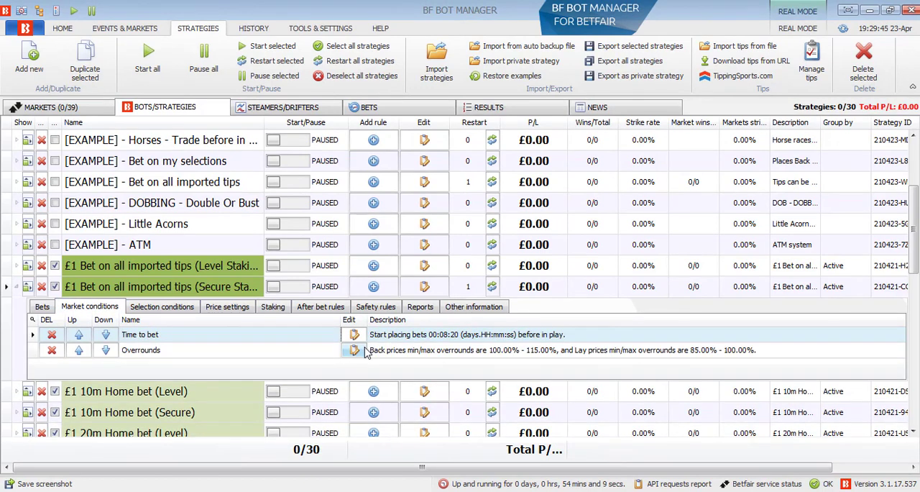
{"action": "left_click", "coordinate": [27, 288]}
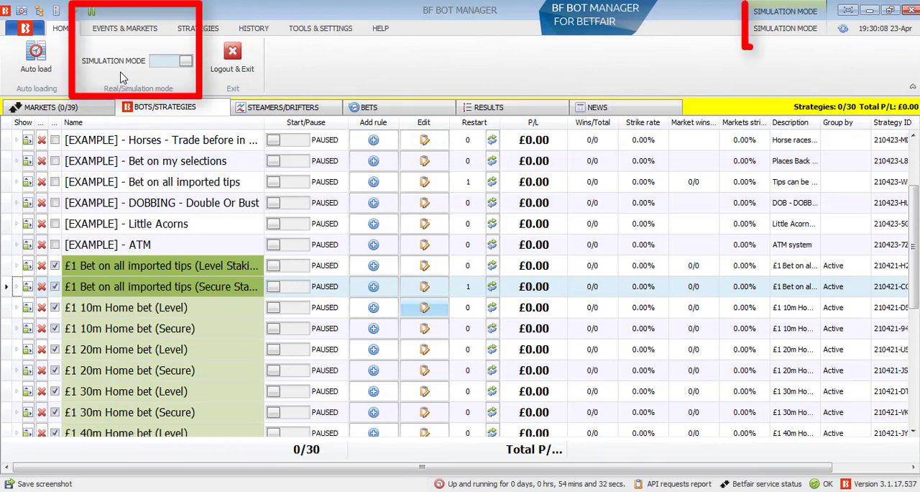
Start the £1 Secure Staking strategy in simulation mode and review its market conditions, staking and safety rules
{"action": "left_click", "coordinate": [291, 288]}
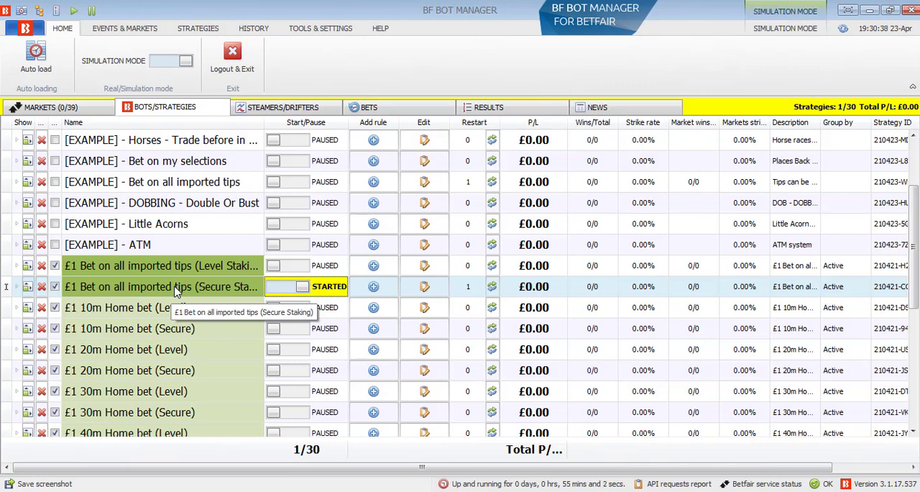
{"action": "left_click", "coordinate": [27, 286]}
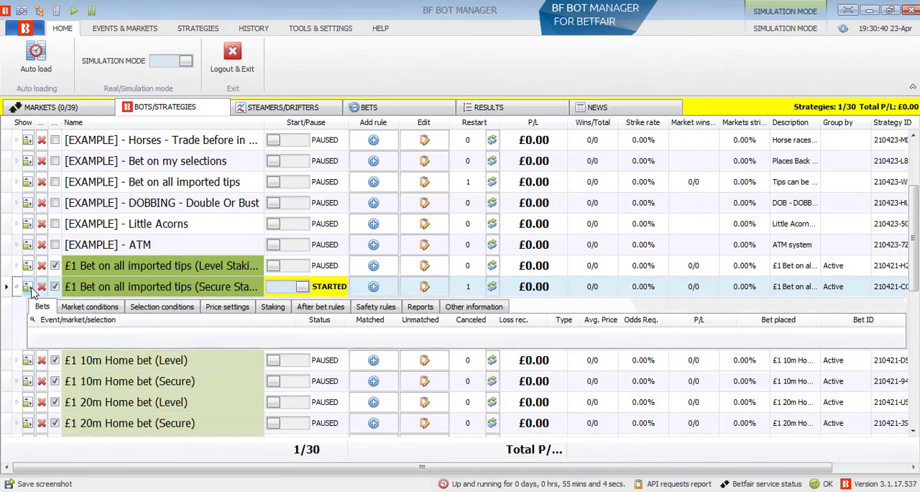
{"action": "left_click", "coordinate": [110, 308]}
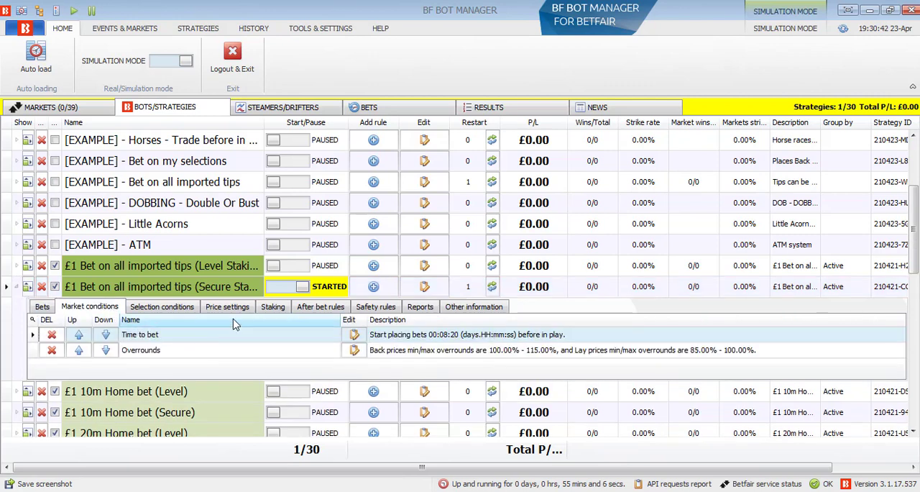
{"action": "left_click", "coordinate": [272, 307]}
{"action": "left_click", "coordinate": [376, 306]}
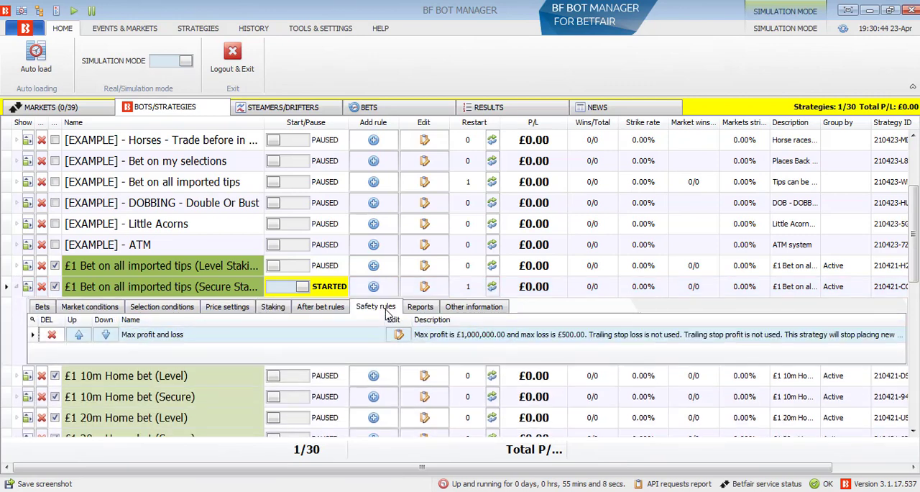
{"action": "left_click", "coordinate": [26, 287]}
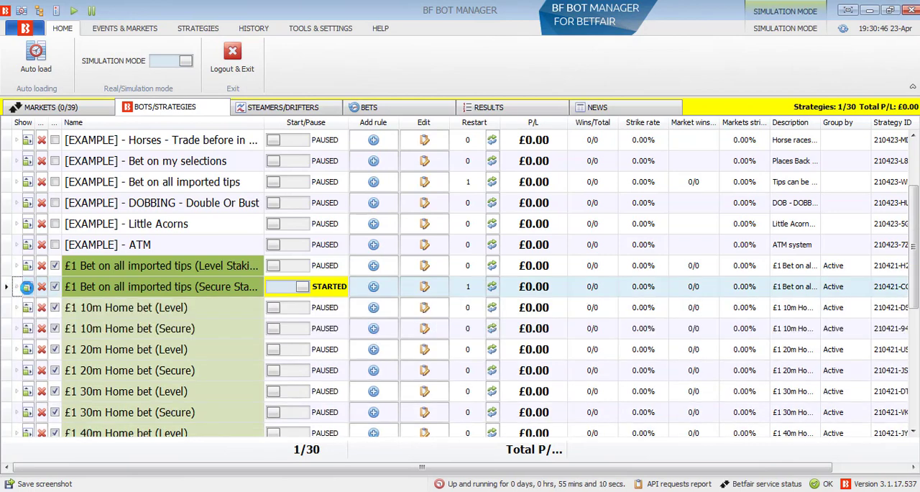
Show the started strategy's bets and condition details again and hide them
{"action": "left_click", "coordinate": [27, 287]}
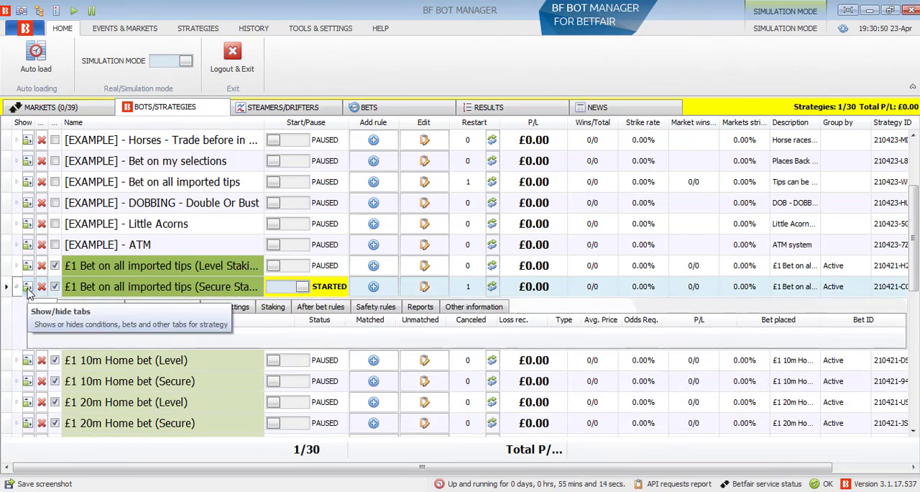
{"action": "left_click", "coordinate": [27, 287]}
{"action": "left_click", "coordinate": [26, 287]}
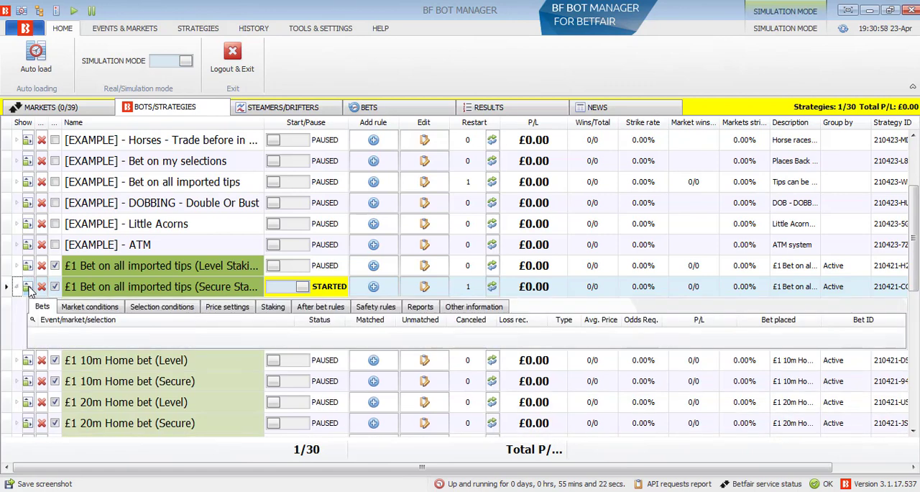
{"action": "left_click", "coordinate": [27, 288]}
Examine the football market conditions of the £1 10m Home bet (Level) strategy, and hide its details
{"action": "scroll", "coordinate": [147, 320], "scroll_direction": "down", "scroll_amount": 1}
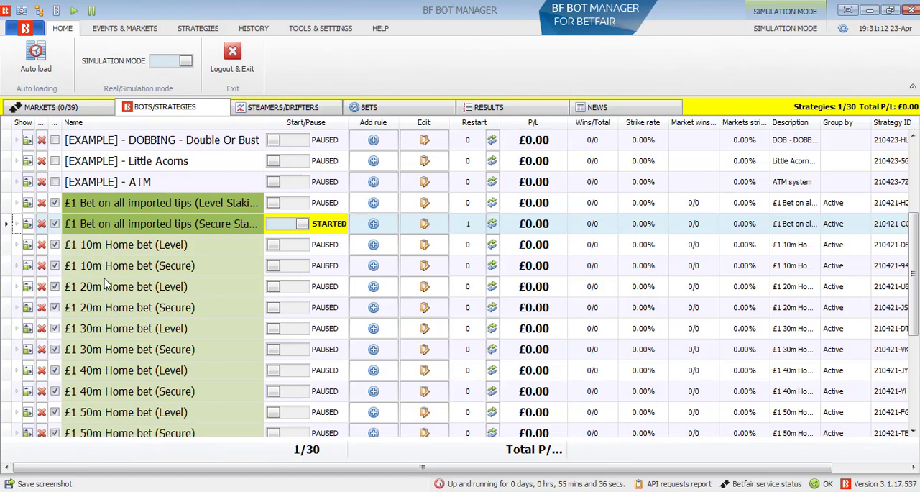
{"action": "scroll", "coordinate": [99, 386], "scroll_direction": "down", "scroll_amount": 1}
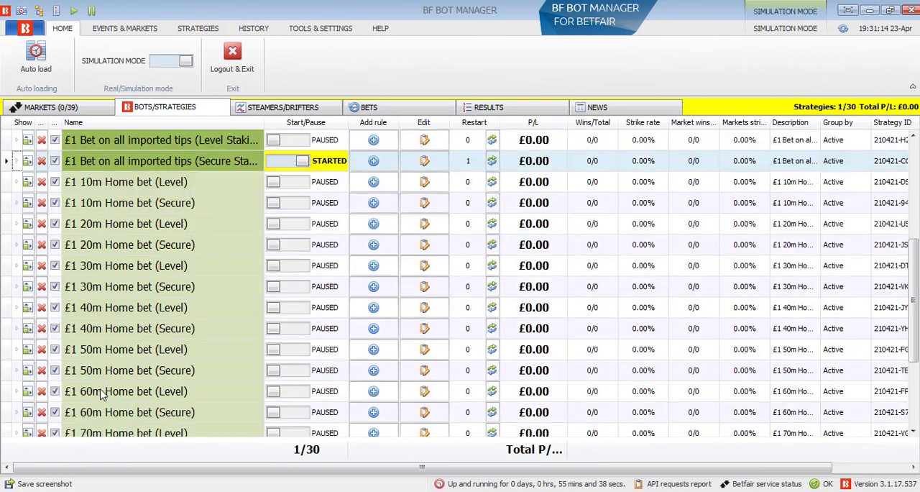
{"action": "scroll", "coordinate": [99, 382], "scroll_direction": "down", "scroll_amount": 1}
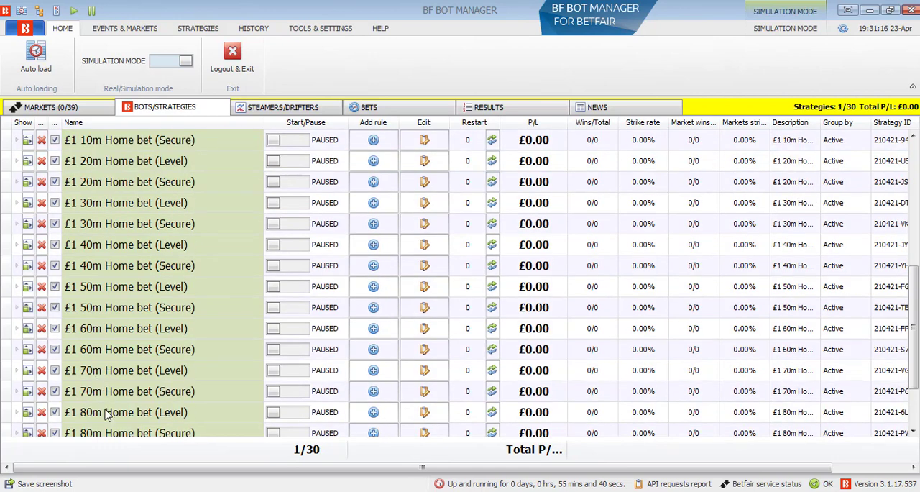
{"action": "scroll", "coordinate": [106, 415], "scroll_direction": "down", "scroll_amount": 1}
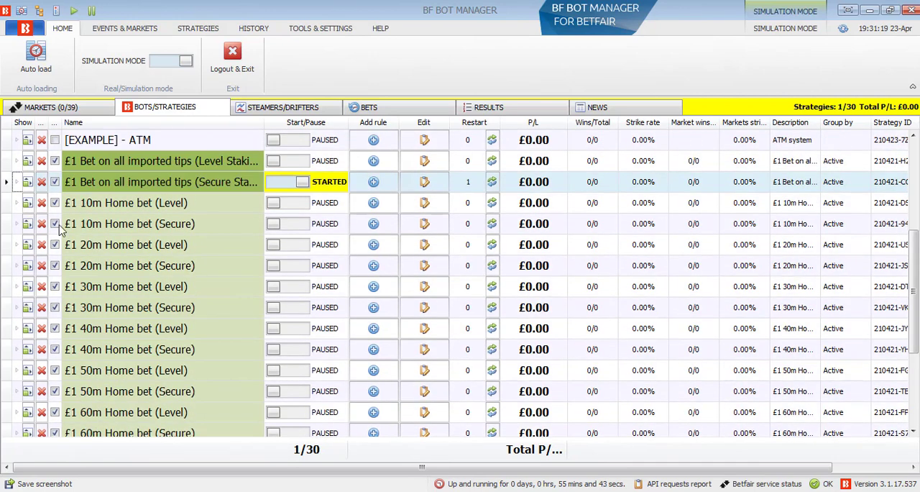
{"action": "left_click", "coordinate": [27, 203]}
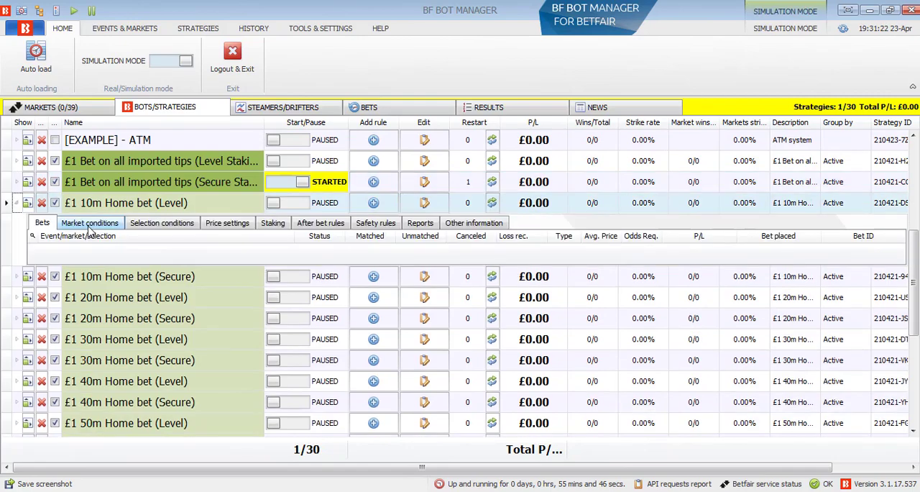
{"action": "left_click", "coordinate": [89, 223]}
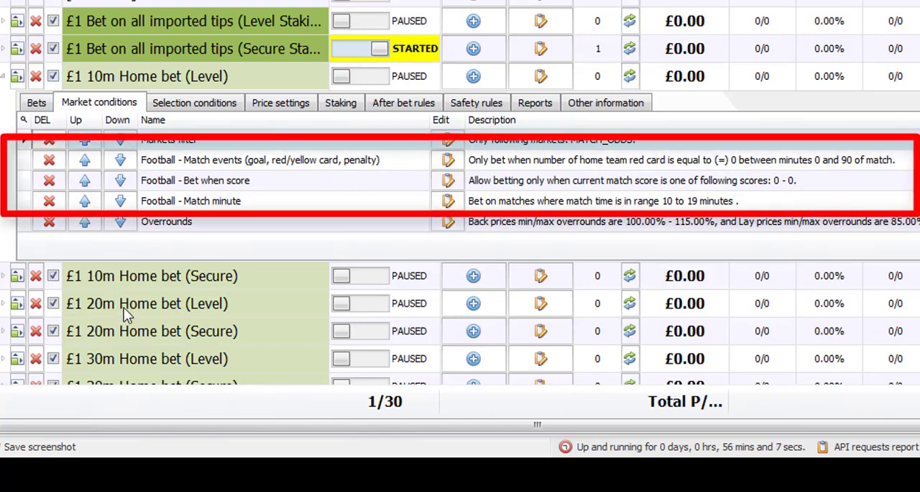
{"action": "left_click", "coordinate": [17, 80]}
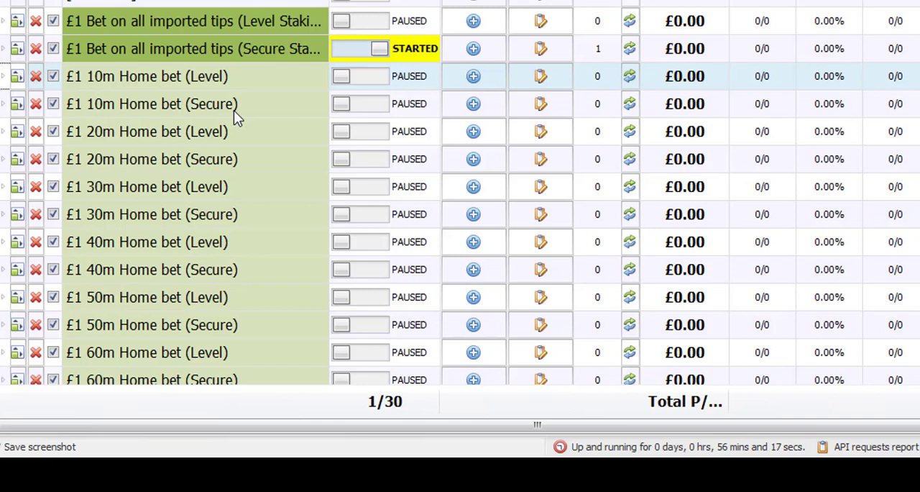
Look through the £1 strategies from the imported tips bets to Back home to 45m dog red, in Level and Secure versions
{"action": "scroll", "coordinate": [221, 201], "scroll_direction": "down", "scroll_amount": 2}
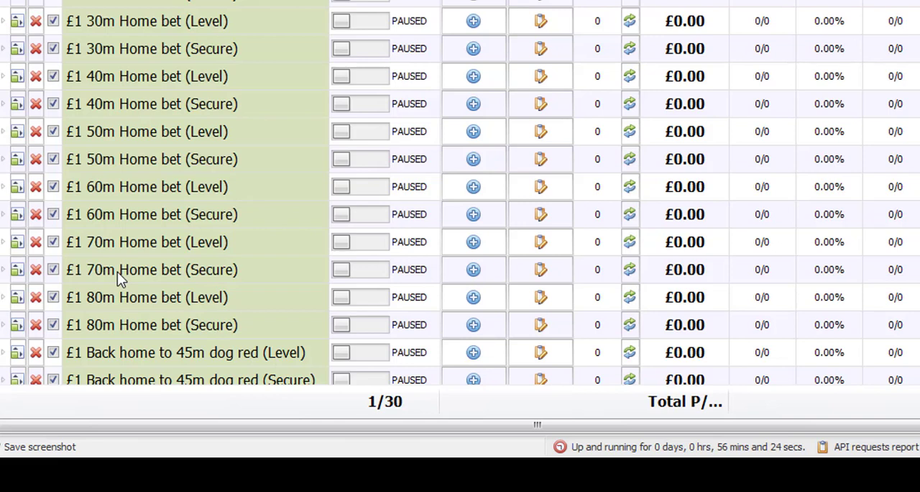
{"action": "scroll", "coordinate": [163, 112], "scroll_direction": "up", "scroll_amount": 2}
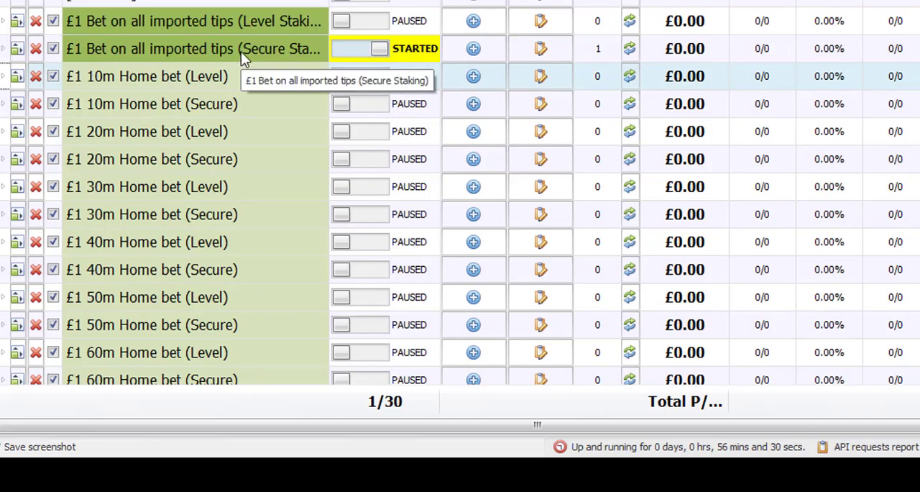
{"action": "scroll", "coordinate": [240, 52], "scroll_direction": "down", "scroll_amount": 1}
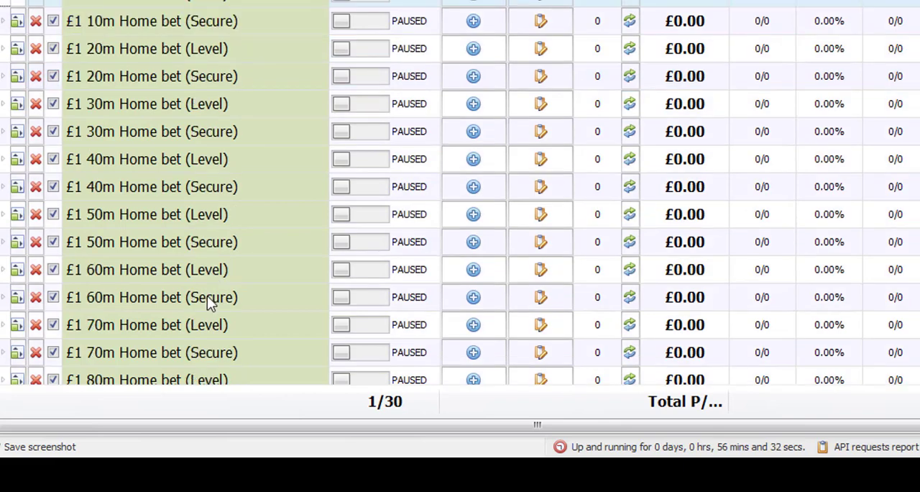
{"action": "scroll", "coordinate": [208, 284], "scroll_direction": "down", "scroll_amount": 1}
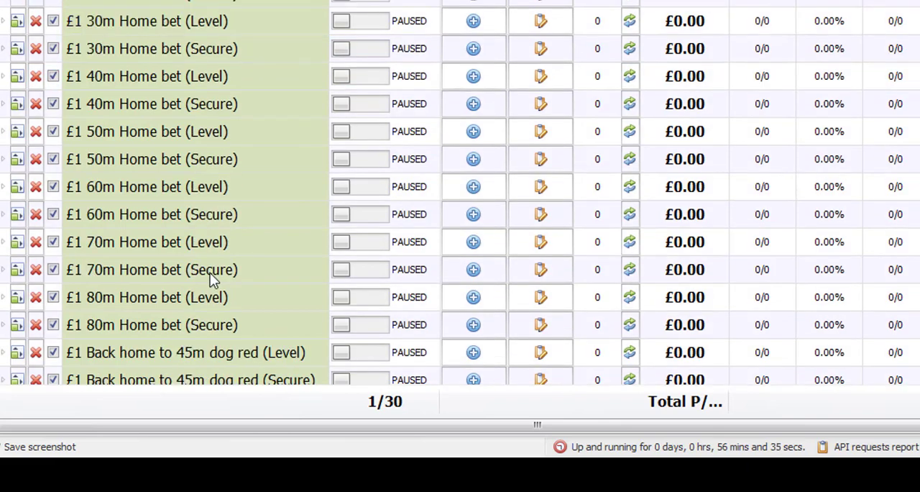
{"action": "scroll", "coordinate": [210, 272], "scroll_direction": "down", "scroll_amount": 1}
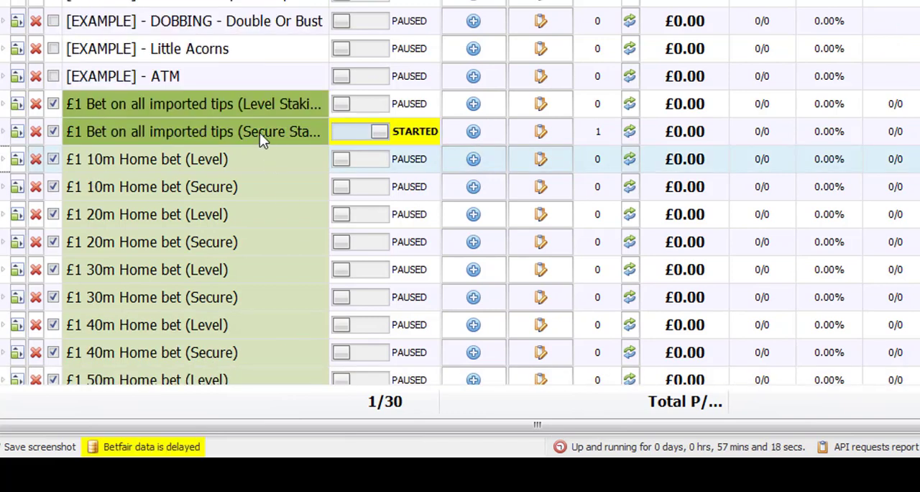
{"action": "scroll", "coordinate": [260, 132], "scroll_direction": "down", "scroll_amount": 4}
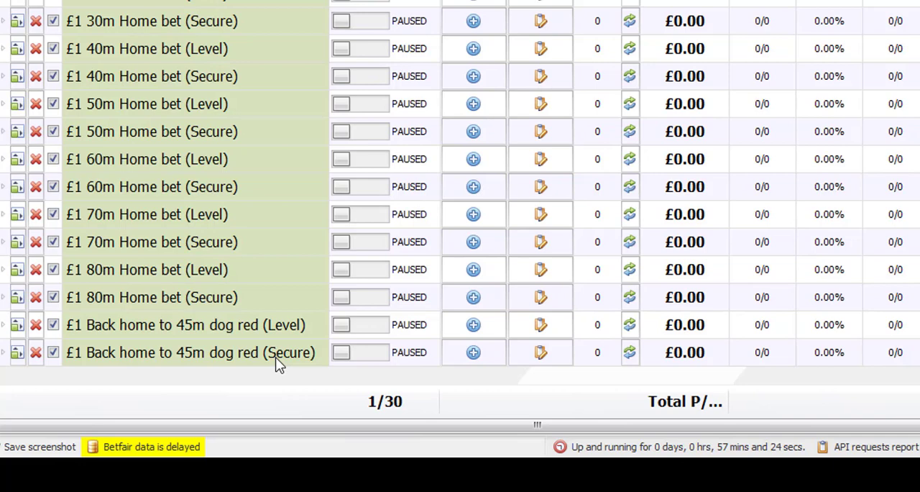
{"action": "scroll", "coordinate": [276, 359], "scroll_direction": "up", "scroll_amount": 4}
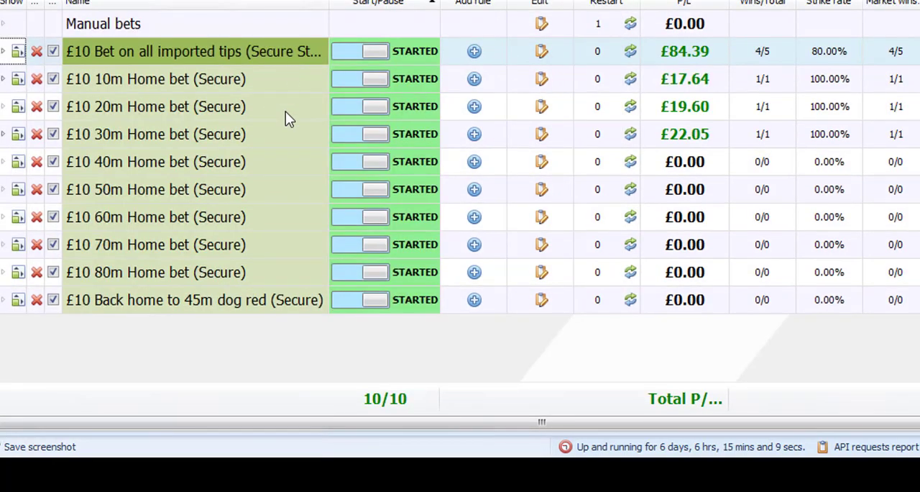